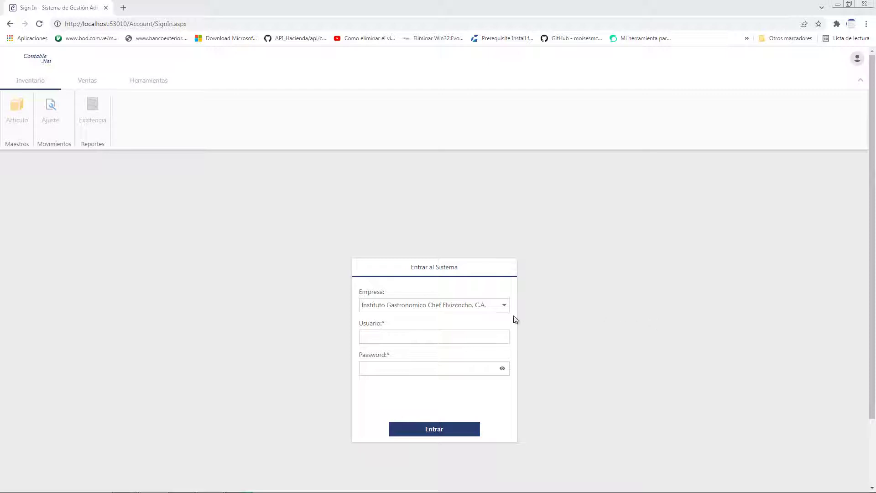
Step: Log in to Instituto Gastronomico Chef Elvizcocho, C.A. as administrador with the account password
{"action": "left_click", "coordinate": [500, 336]}
{"action": "left_click", "coordinate": [494, 354]}
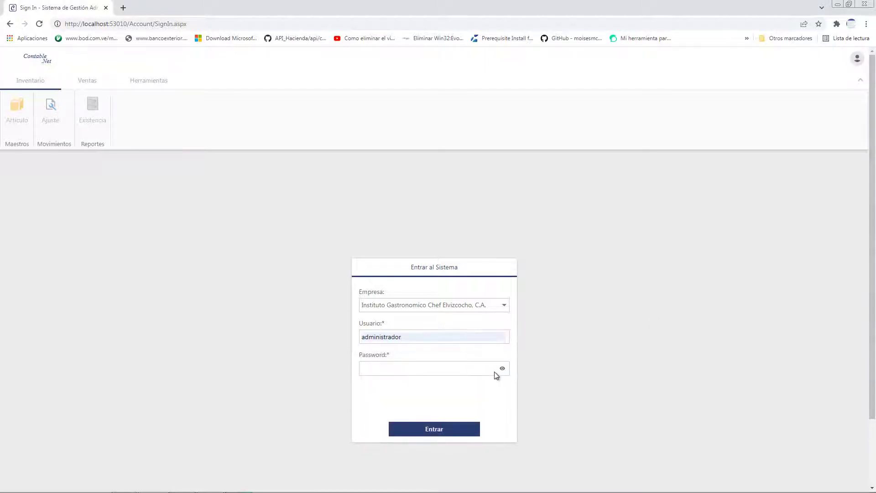
{"action": "left_click", "coordinate": [490, 367]}
{"action": "key", "text": "Return"}
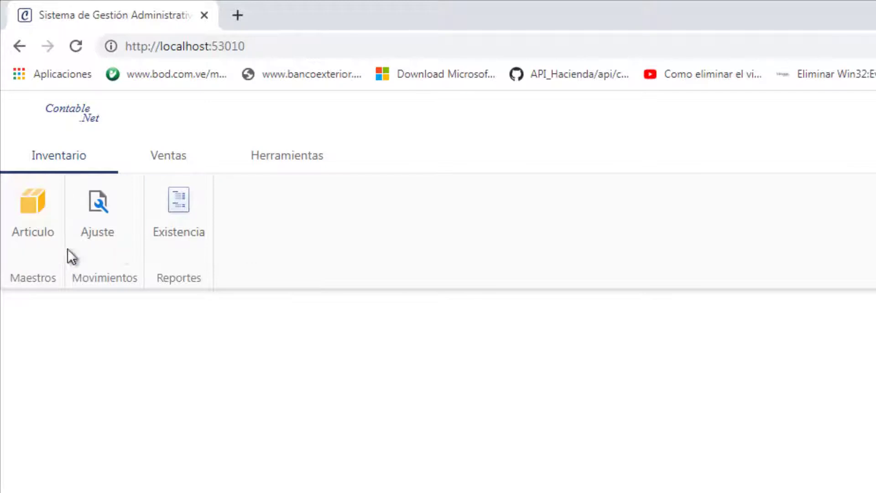
Step: Open the article master and examine HARINA DE TRIGO's basic data, stock and prices, other details and image
{"action": "left_click", "coordinate": [22, 243]}
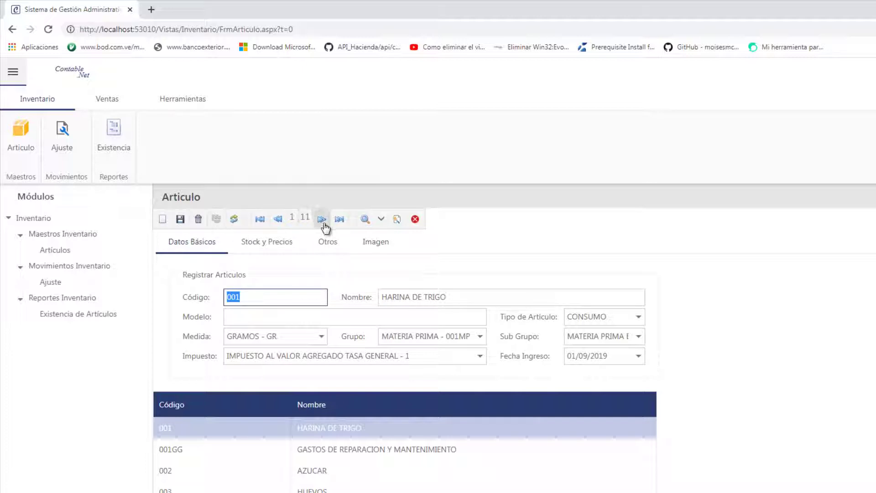
{"action": "left_click", "coordinate": [381, 219]}
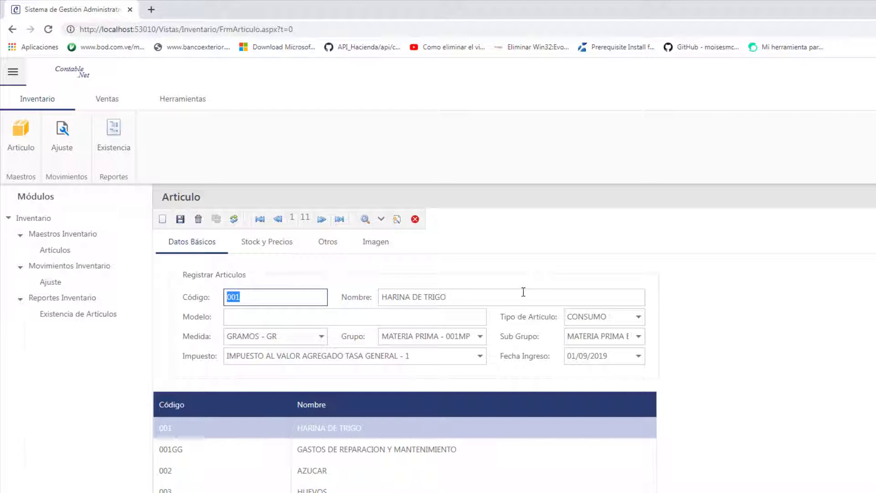
{"action": "left_click", "coordinate": [250, 243]}
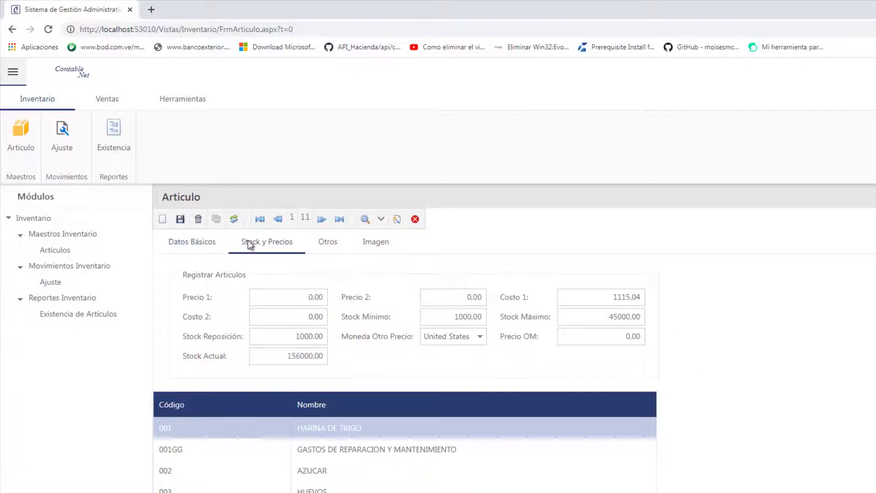
{"action": "left_click", "coordinate": [188, 243]}
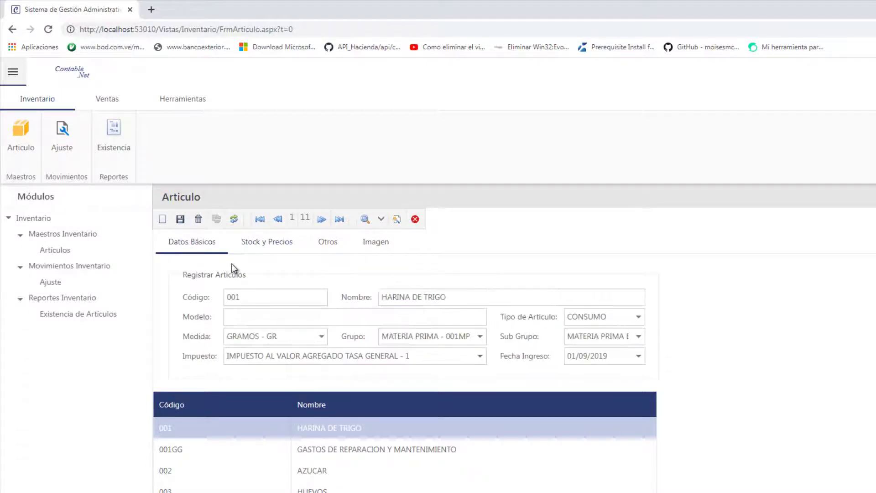
{"action": "left_click", "coordinate": [269, 245]}
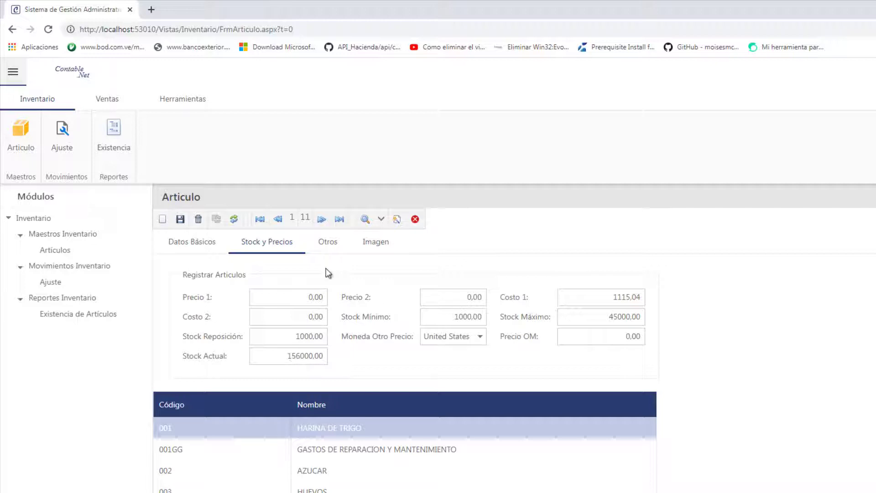
{"action": "left_click", "coordinate": [326, 247]}
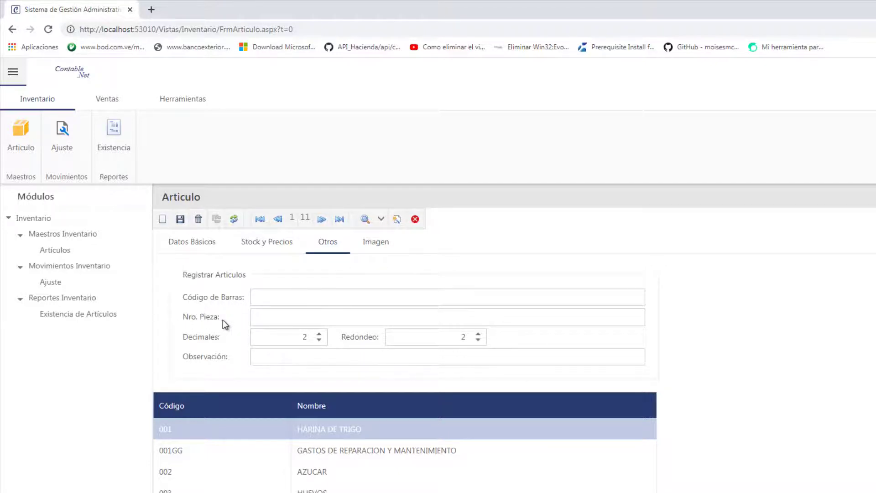
{"action": "left_click", "coordinate": [370, 241]}
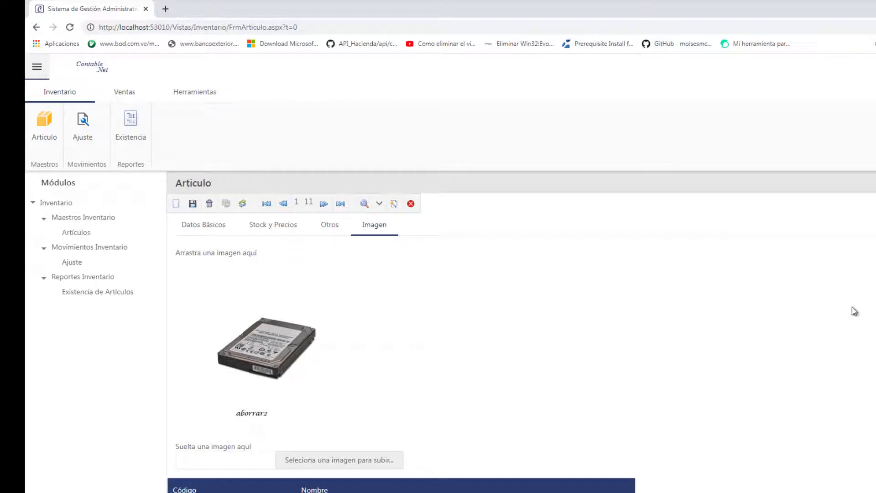
{"action": "scroll", "coordinate": [401, 342], "scroll_direction": "down", "scroll_amount": 3}
{"action": "scroll", "coordinate": [401, 342], "scroll_direction": "up", "scroll_amount": 3}
{"action": "left_click", "coordinate": [209, 227]}
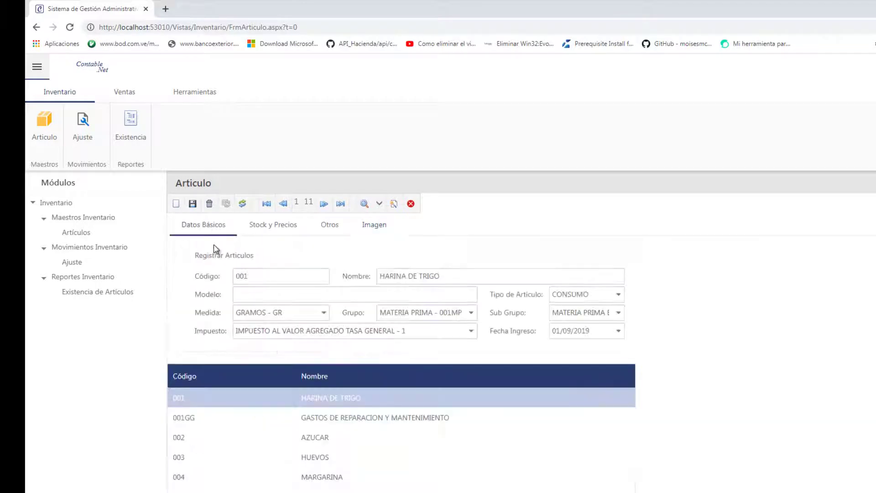
Step: Create a new inventory adjustment and begin an article line with adjustment type 001 VENTAS DE CURSOS
{"action": "left_click", "coordinate": [77, 133]}
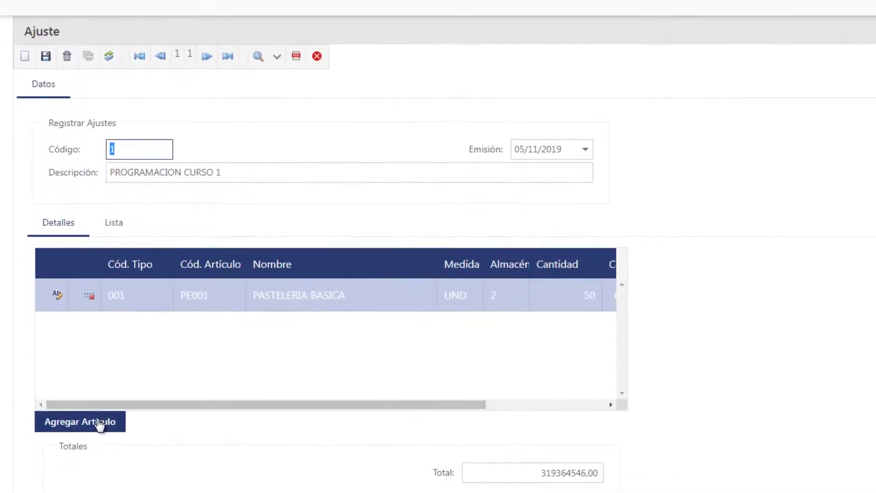
{"action": "left_click", "coordinate": [26, 64]}
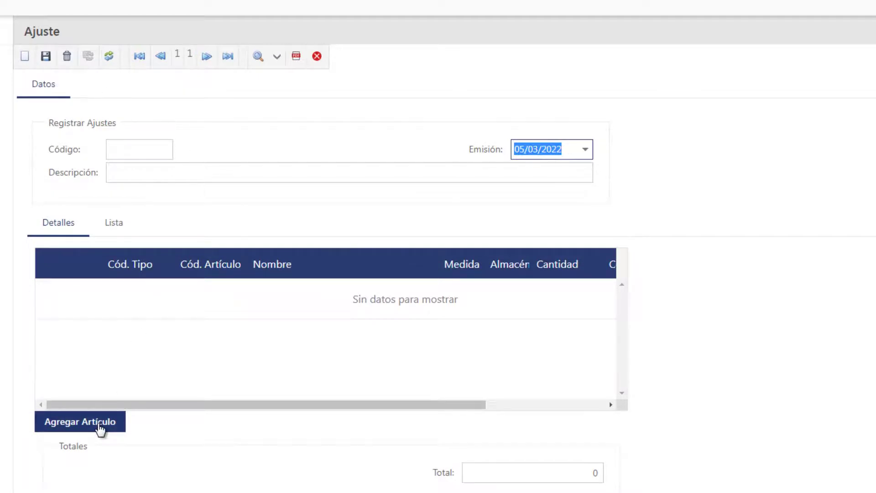
{"action": "left_click", "coordinate": [100, 426]}
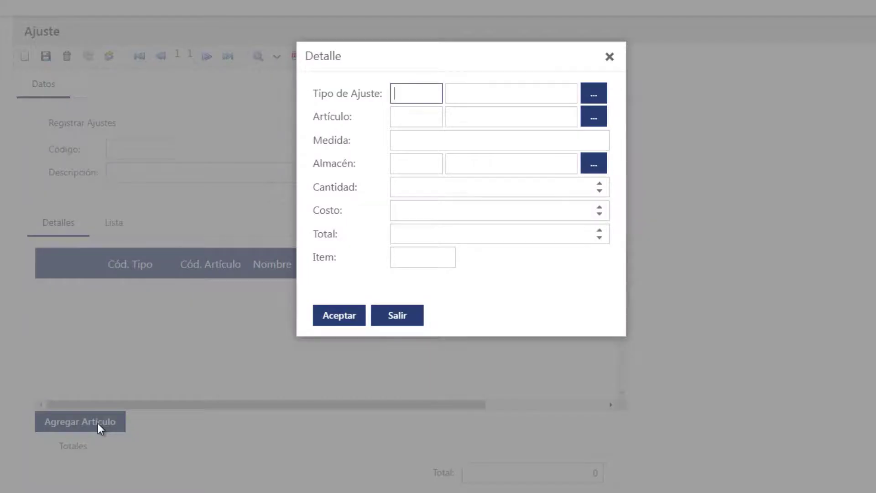
{"action": "left_click", "coordinate": [594, 93]}
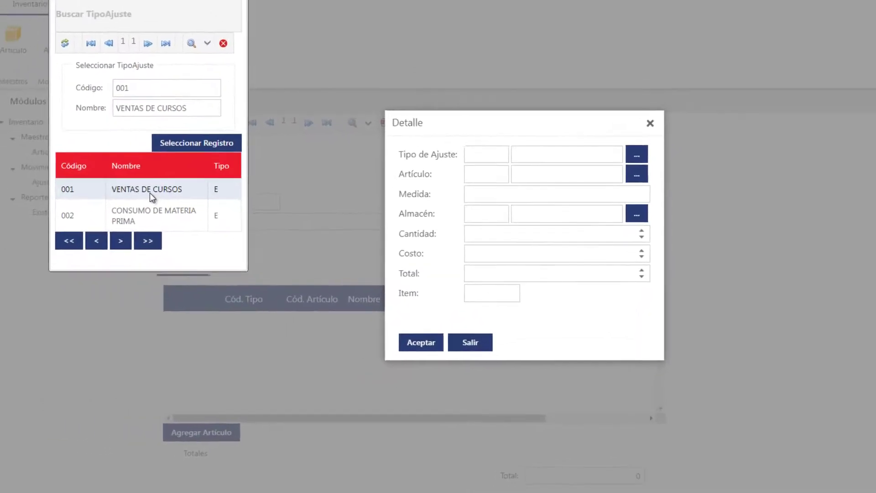
{"action": "left_click", "coordinate": [154, 215]}
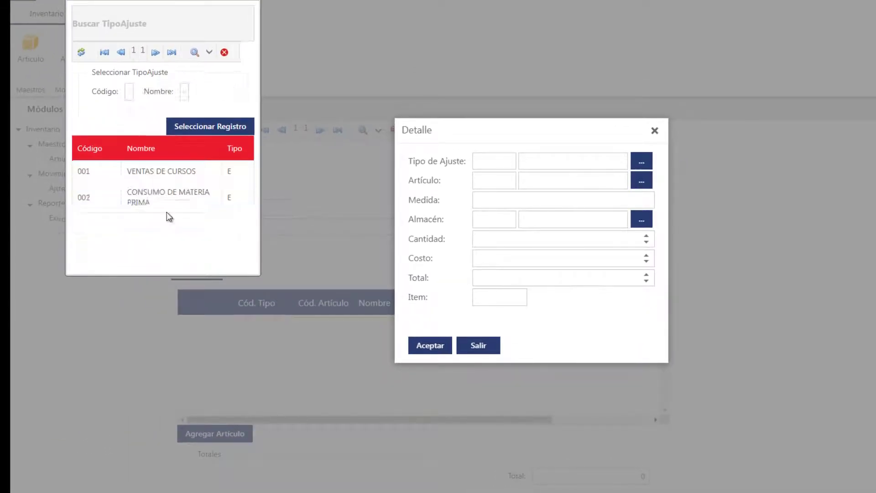
{"action": "left_click", "coordinate": [164, 191]}
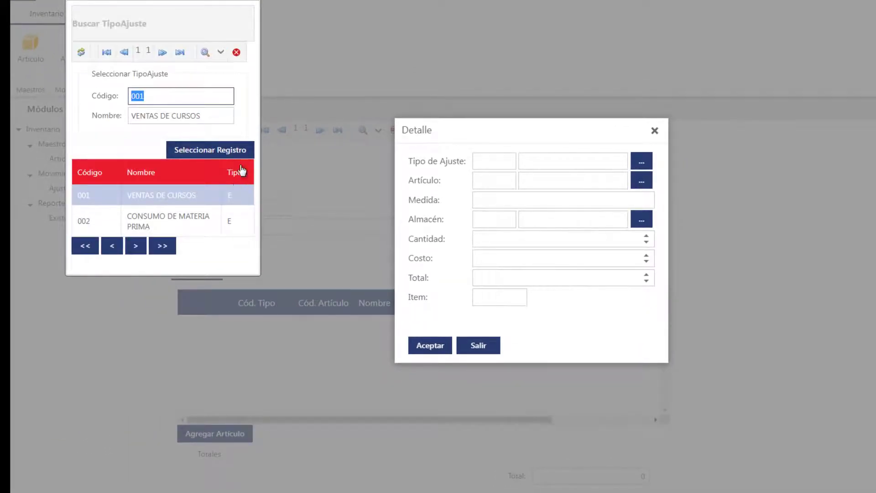
{"action": "left_click", "coordinate": [215, 151]}
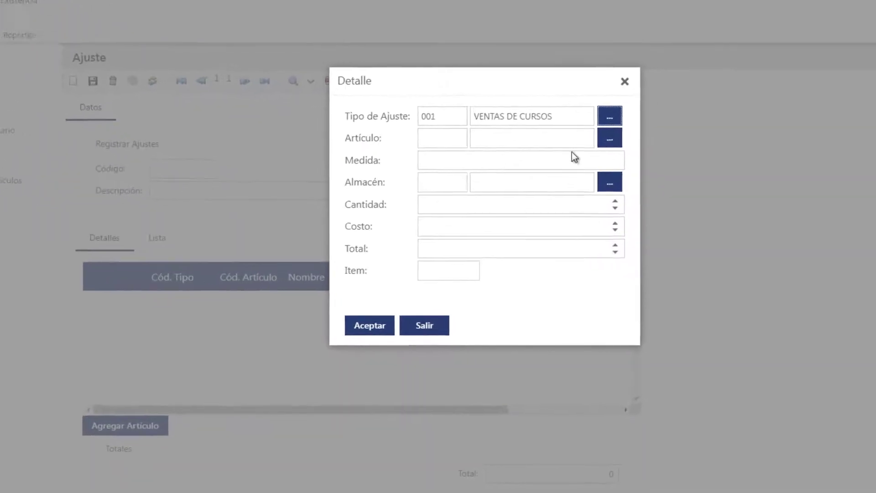
Step: Select article 001 HARINA DE TRIGO for the line, set its quantity to 4000 and add it to the adjustment
{"action": "left_click", "coordinate": [599, 128]}
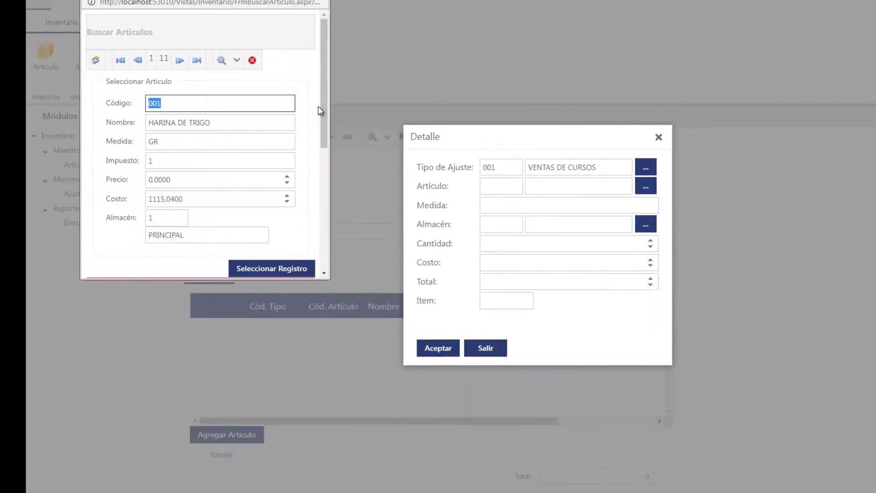
{"action": "scroll", "coordinate": [322, 114], "scroll_direction": "down", "scroll_amount": 5}
{"action": "left_click", "coordinate": [271, 116]}
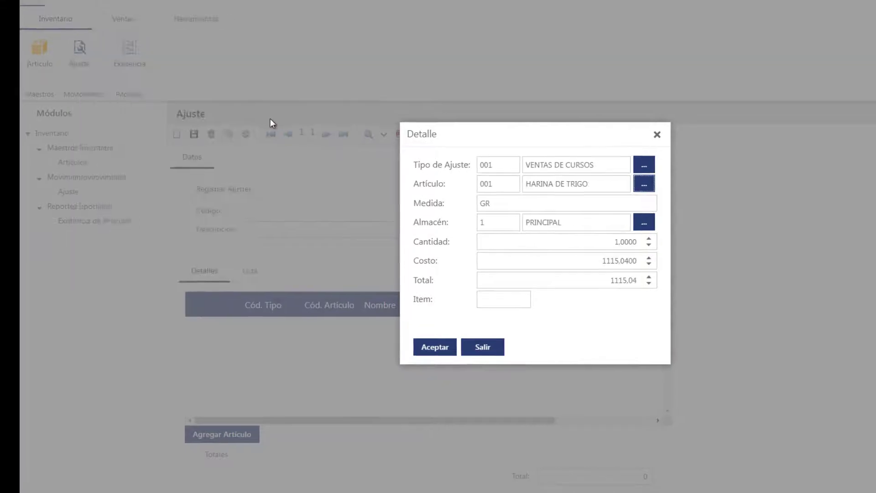
{"action": "left_click", "coordinate": [590, 241]}
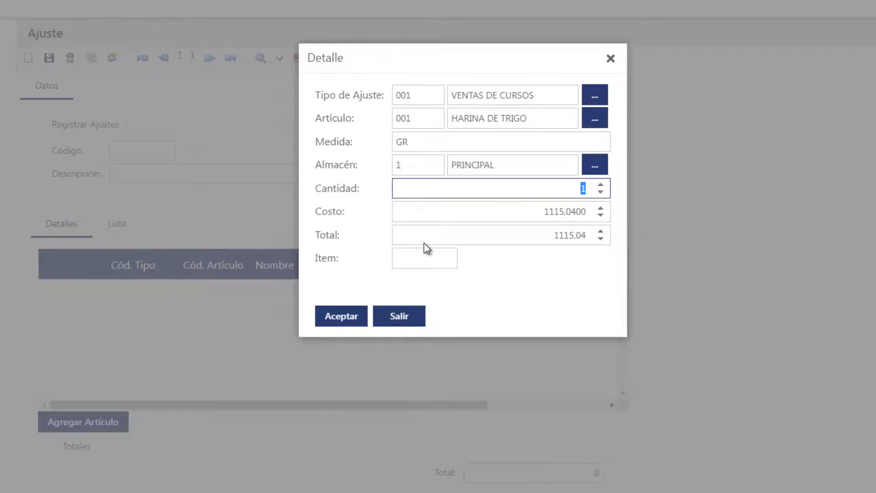
{"action": "type", "text": "4000"}
{"action": "left_click", "coordinate": [350, 316]}
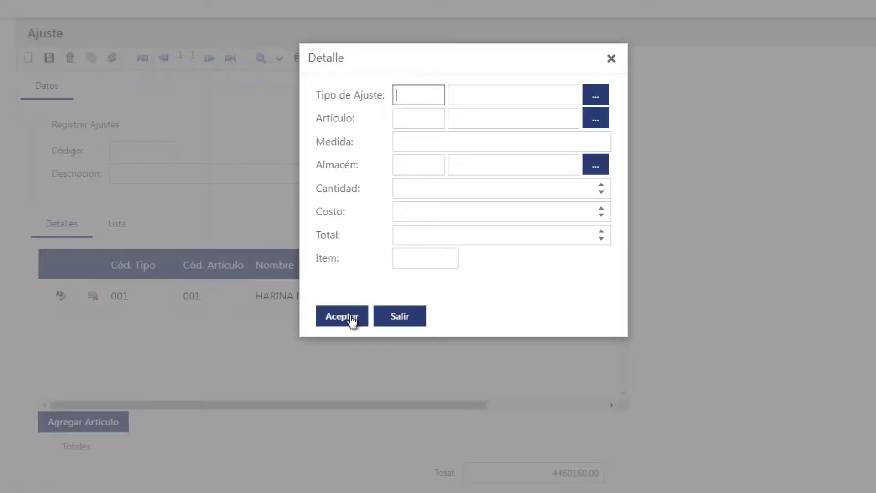
{"action": "left_click", "coordinate": [413, 325]}
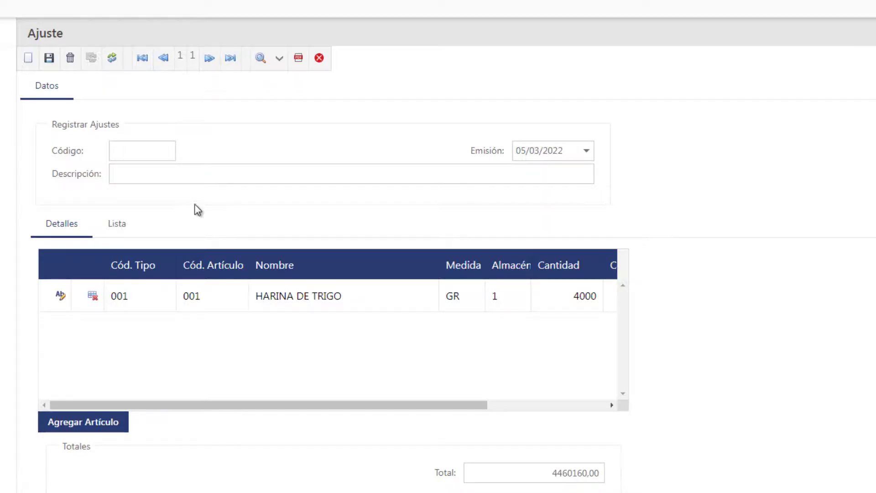
Step: Describe the adjustment as "ajuste de demostración" and save the record
{"action": "left_click", "coordinate": [188, 176]}
{"action": "type", "text": "ajuste "}
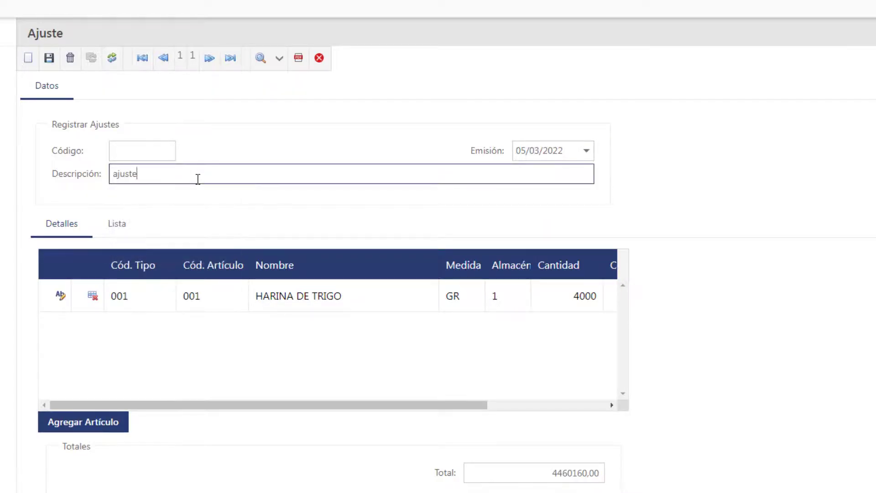
{"action": "type", "text": "de demostración"}
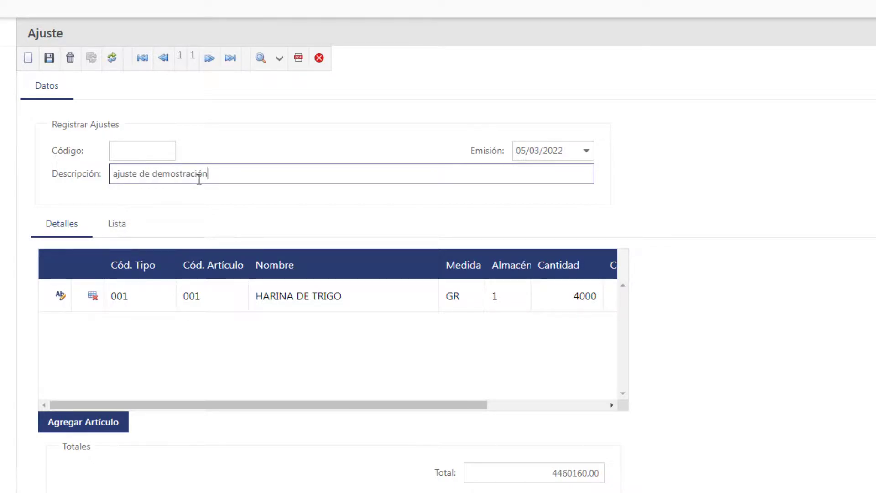
{"action": "left_click", "coordinate": [48, 61]}
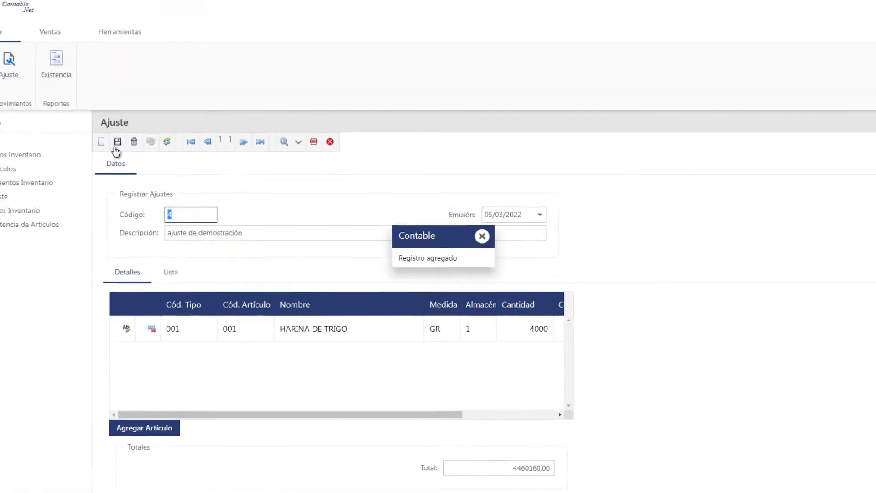
{"action": "left_click", "coordinate": [469, 261]}
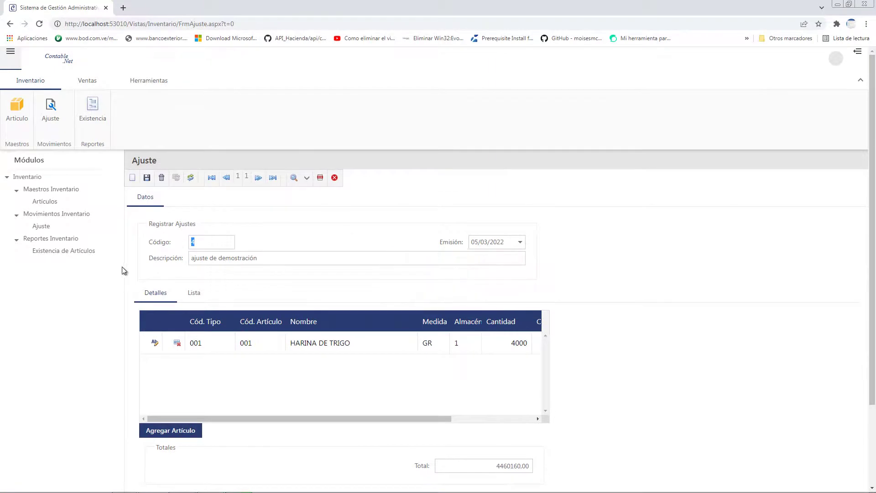
Step: Open the stock existence report and check the current stock in HARINA DE TRIGO's article record
{"action": "left_click", "coordinate": [93, 119]}
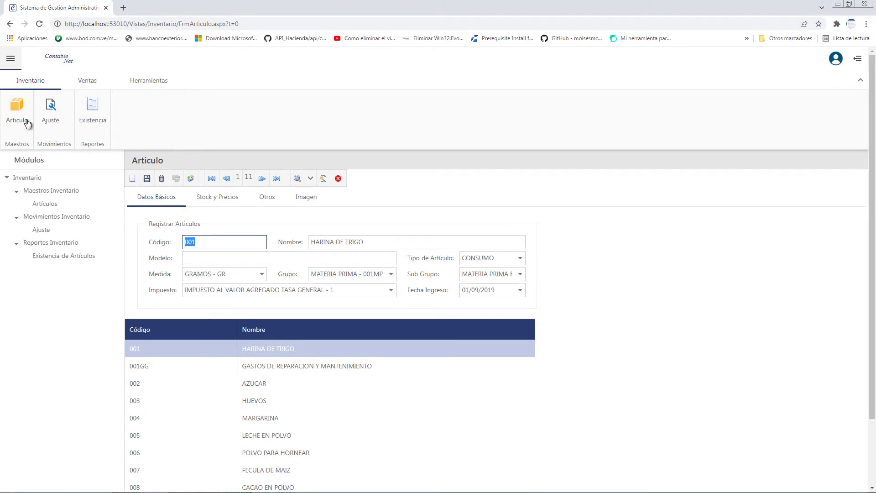
{"action": "left_click", "coordinate": [218, 201]}
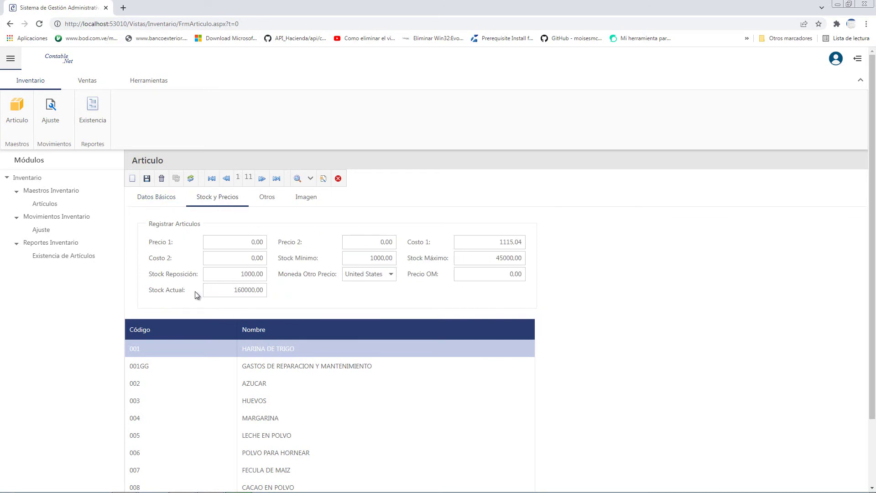